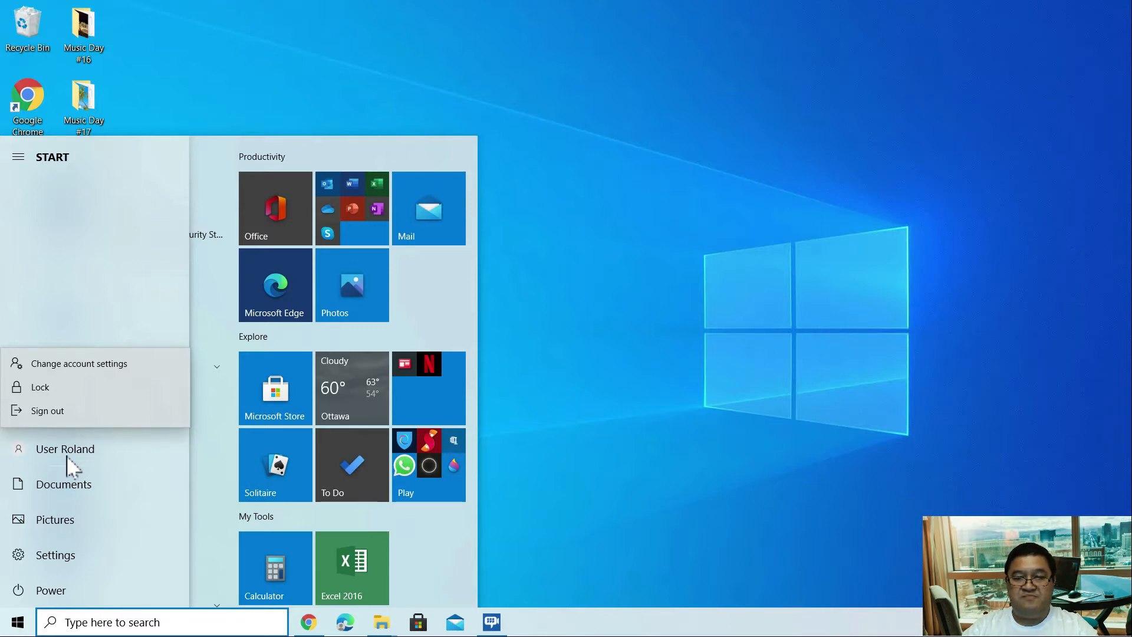
Dismiss the open menus, then reopen Start and launch Windows Settings from the gear icon
left_click(582, 385)
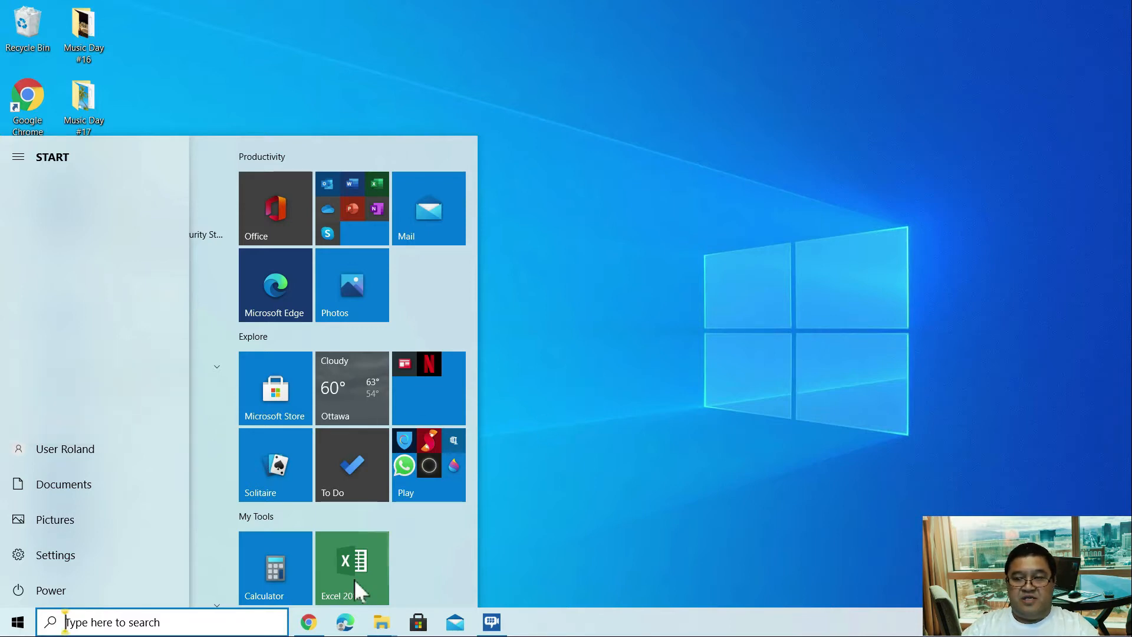
left_click(574, 380)
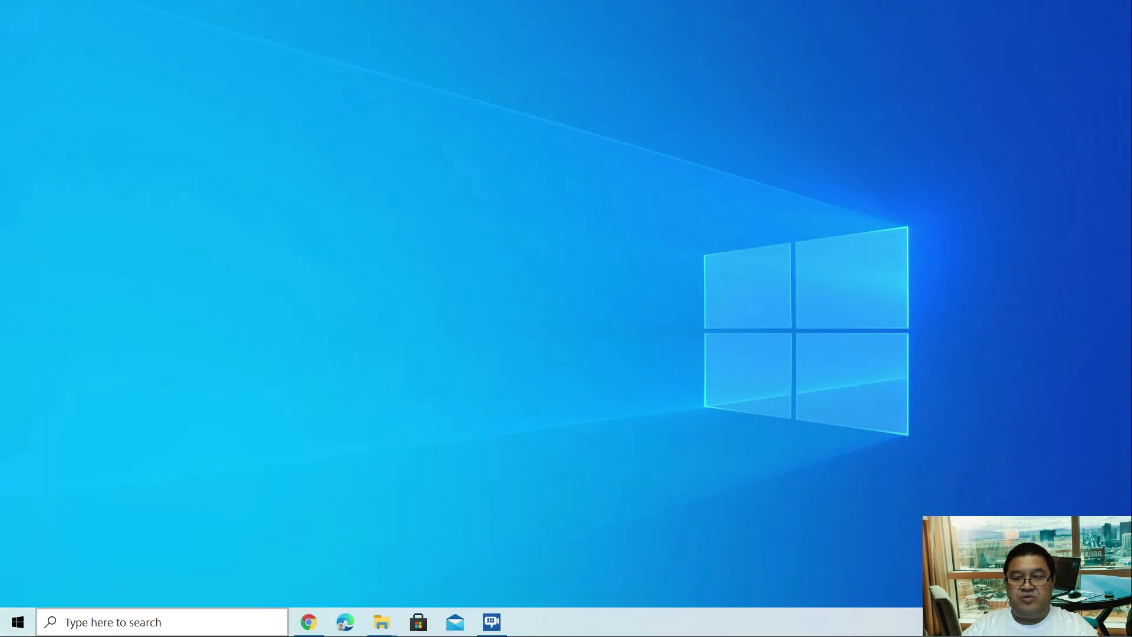
left_click(14, 628)
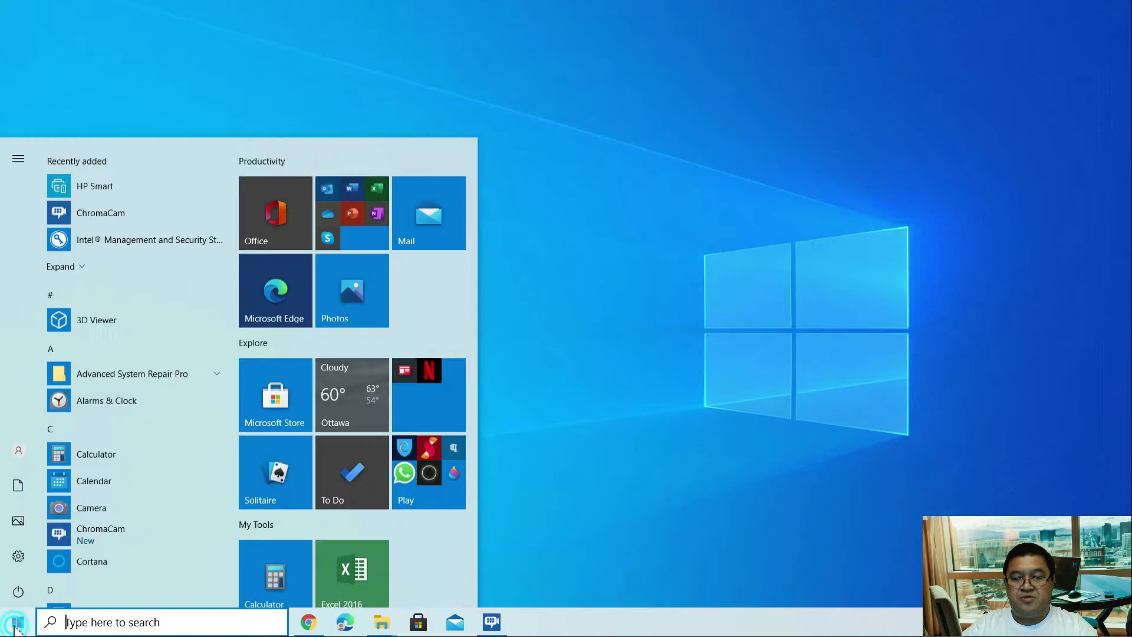
left_click(17, 555)
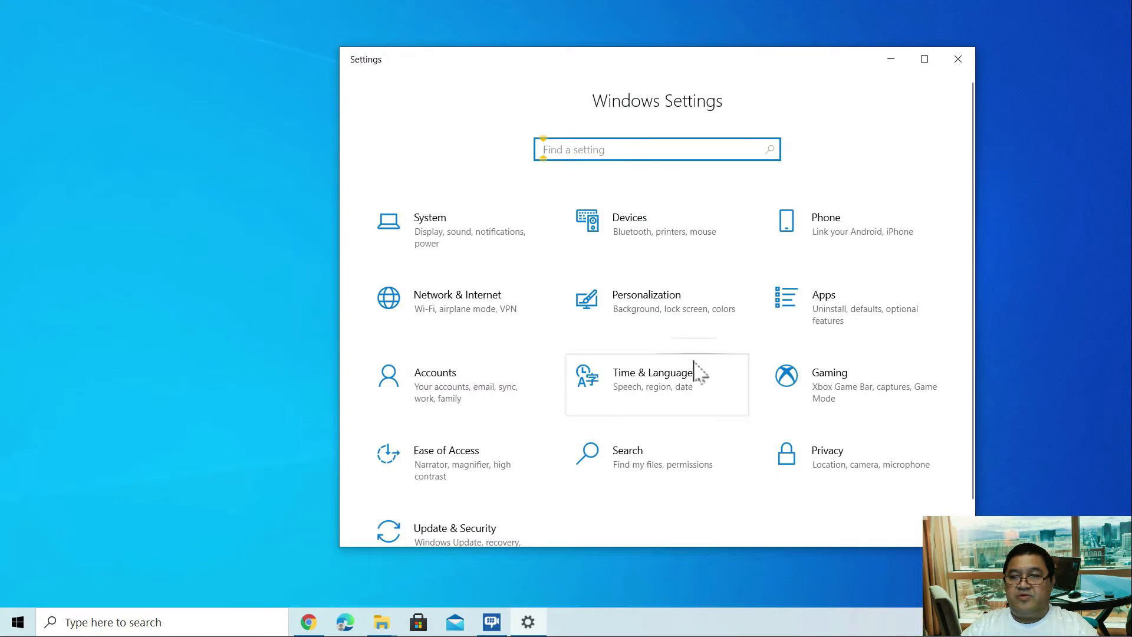
Go to Accounts and open its Family & other users page
left_click(448, 387)
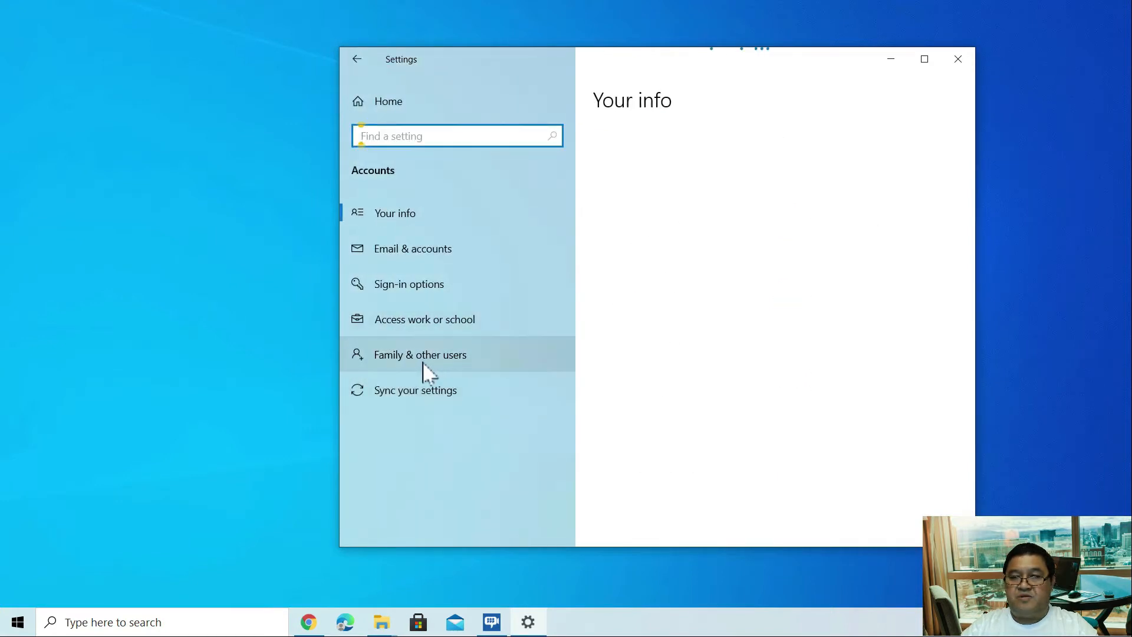
left_click(409, 357)
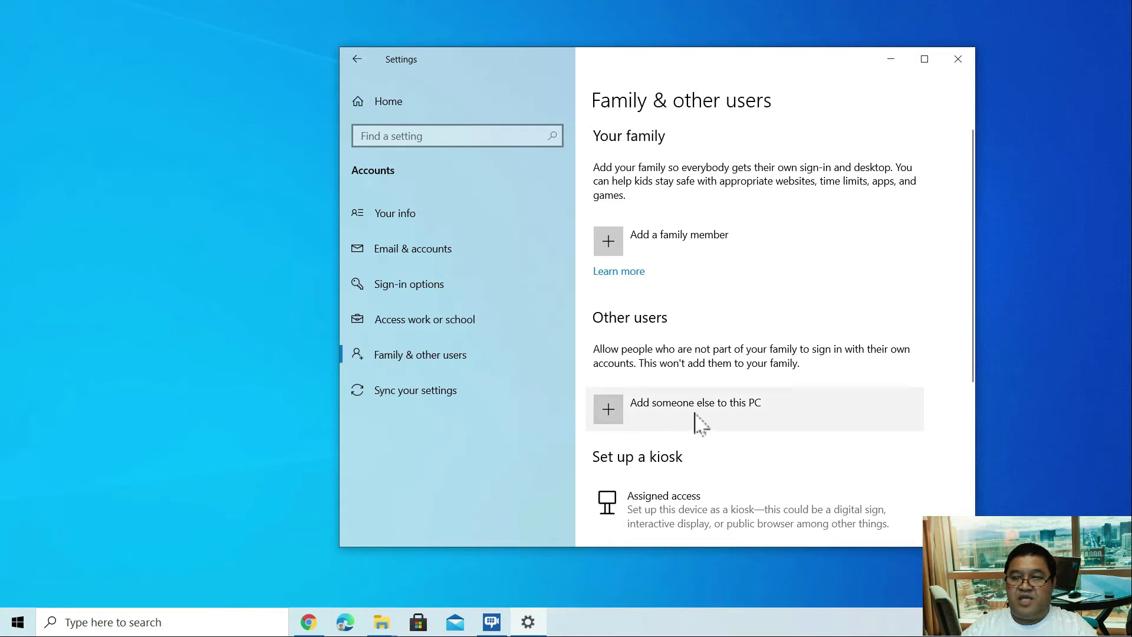
Begin adding someone else to this PC without their sign-in information
left_click(676, 412)
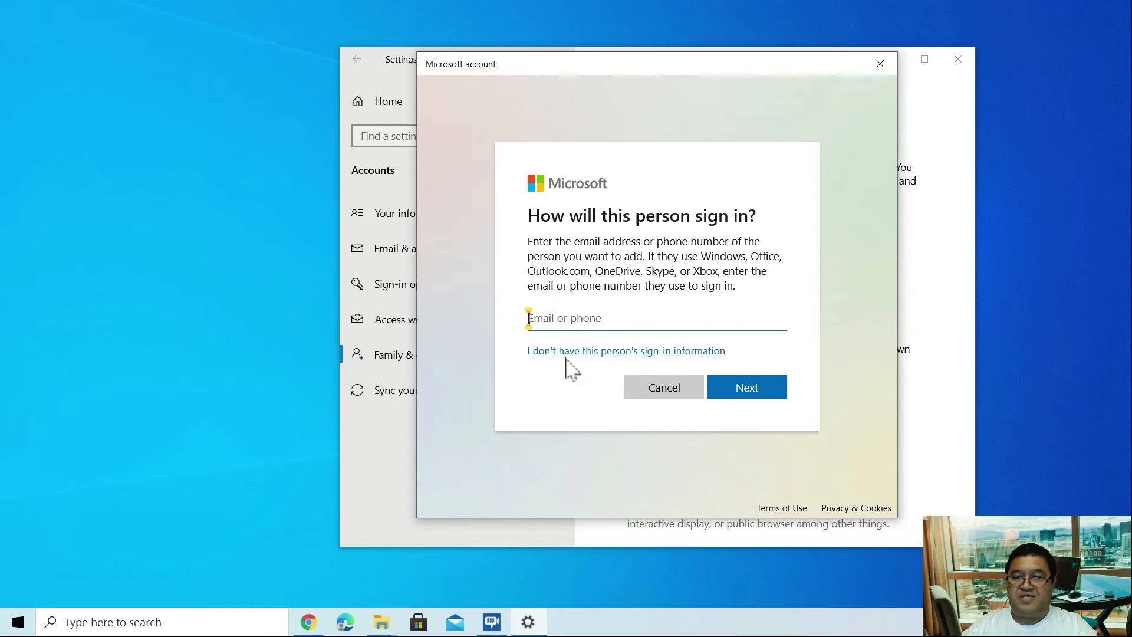
left_click(607, 351)
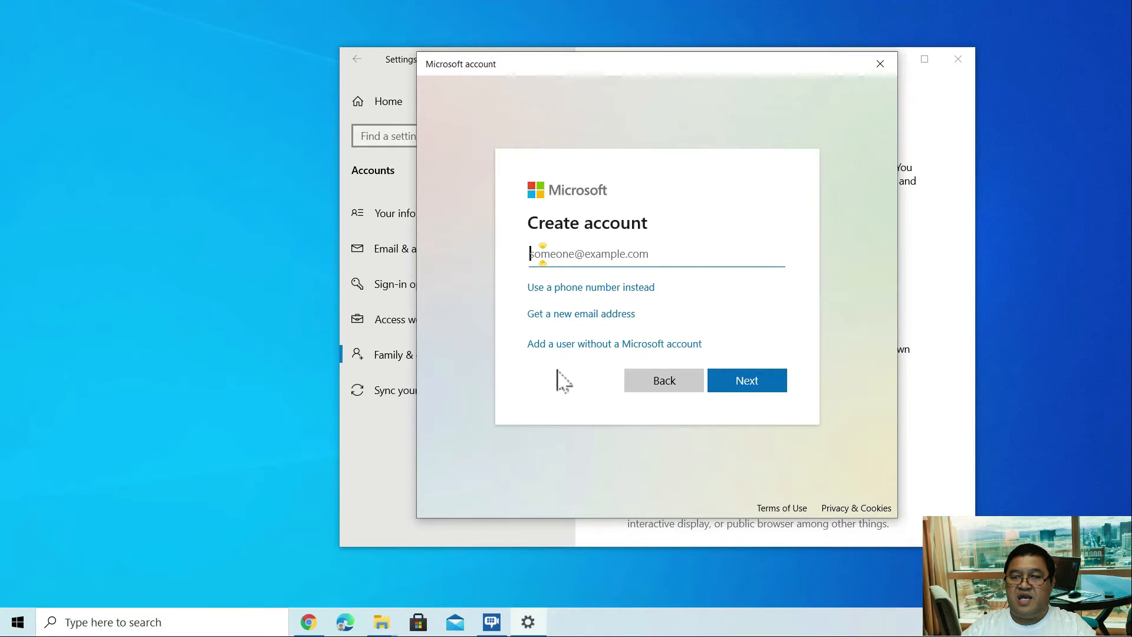
Choose a user without a Microsoft account, name it User2, and enter its password
left_click(580, 347)
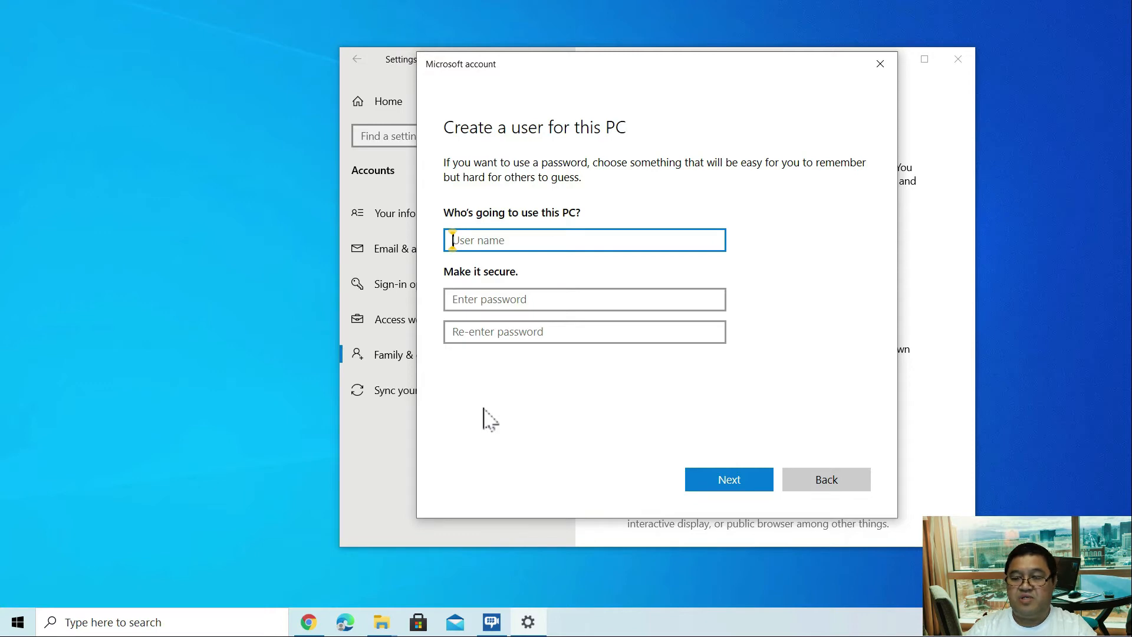
type("Us")
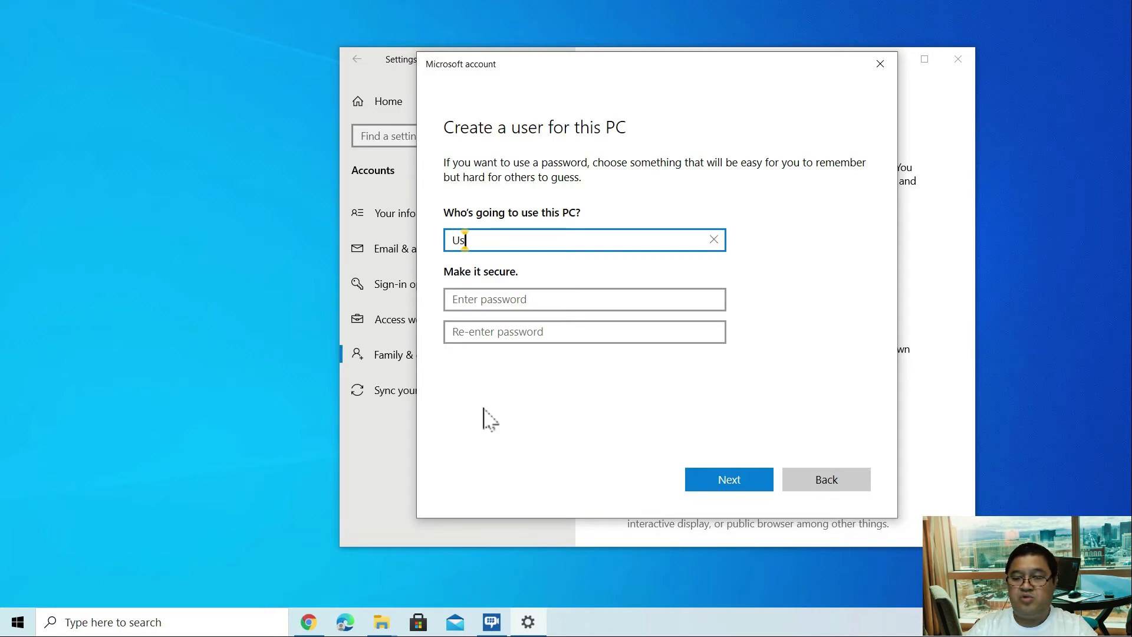
type("er2")
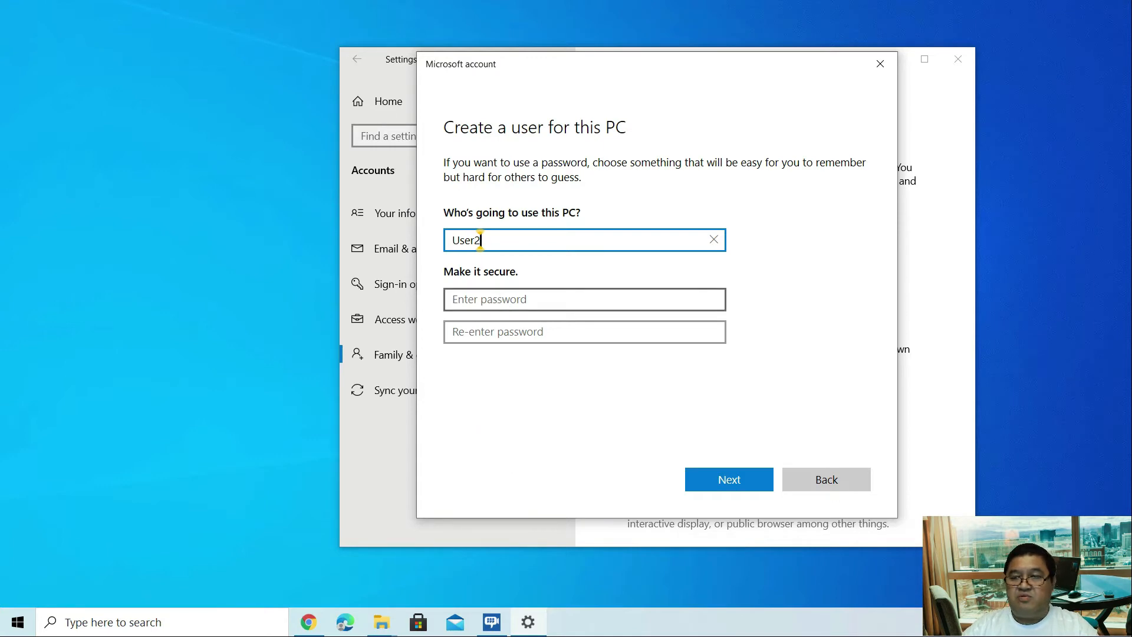
left_click(452, 299)
type("••••")
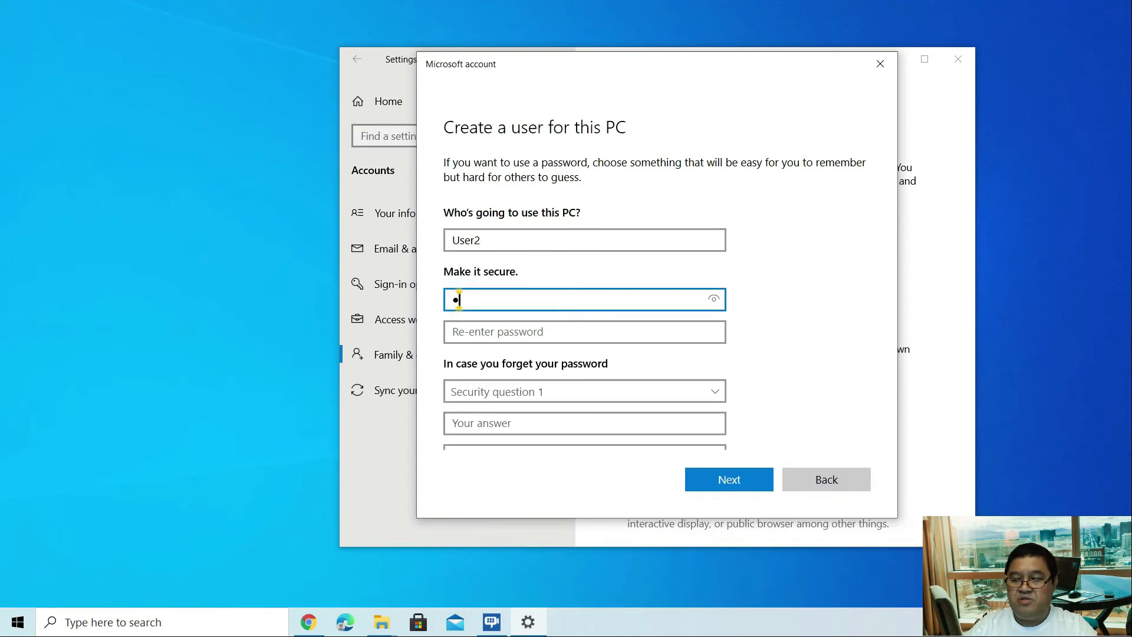
type("••••")
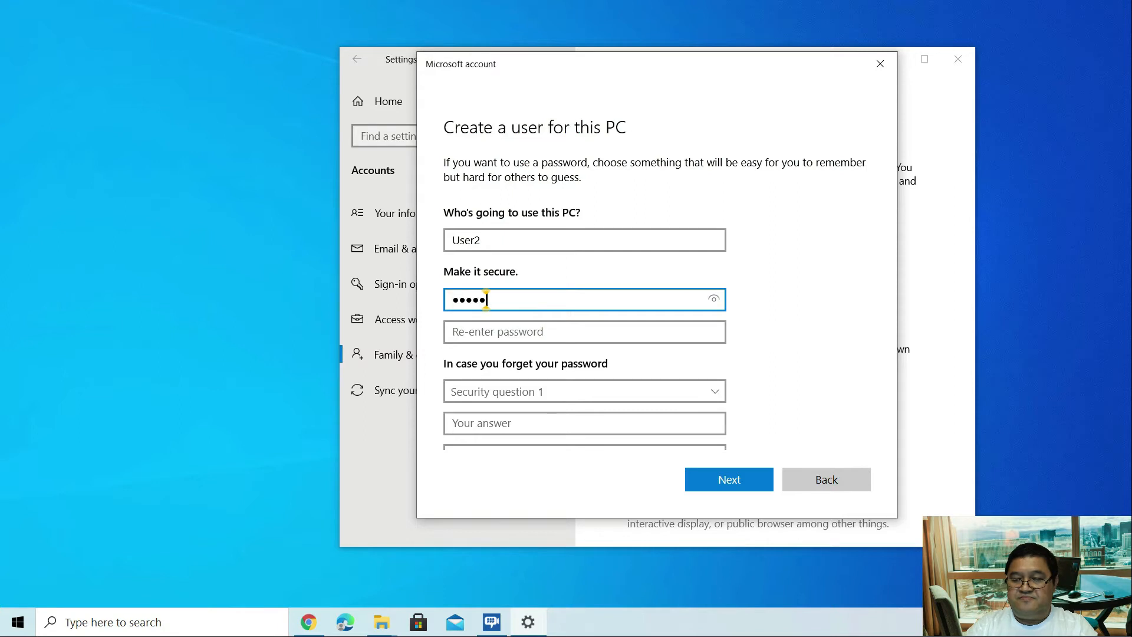
left_click(451, 332)
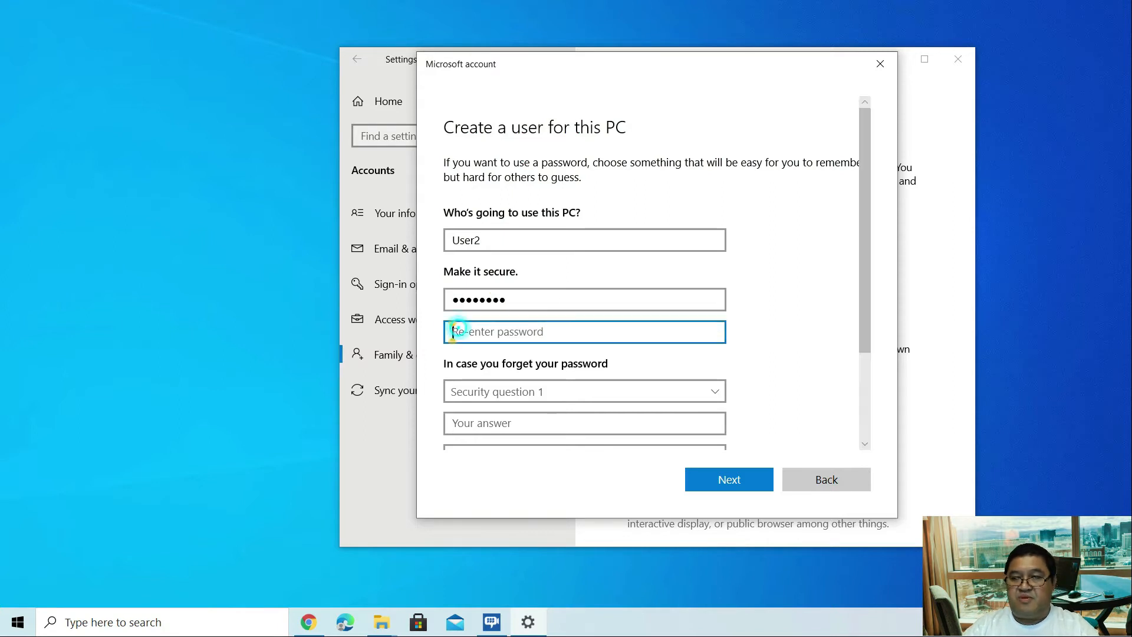
type("••••••••")
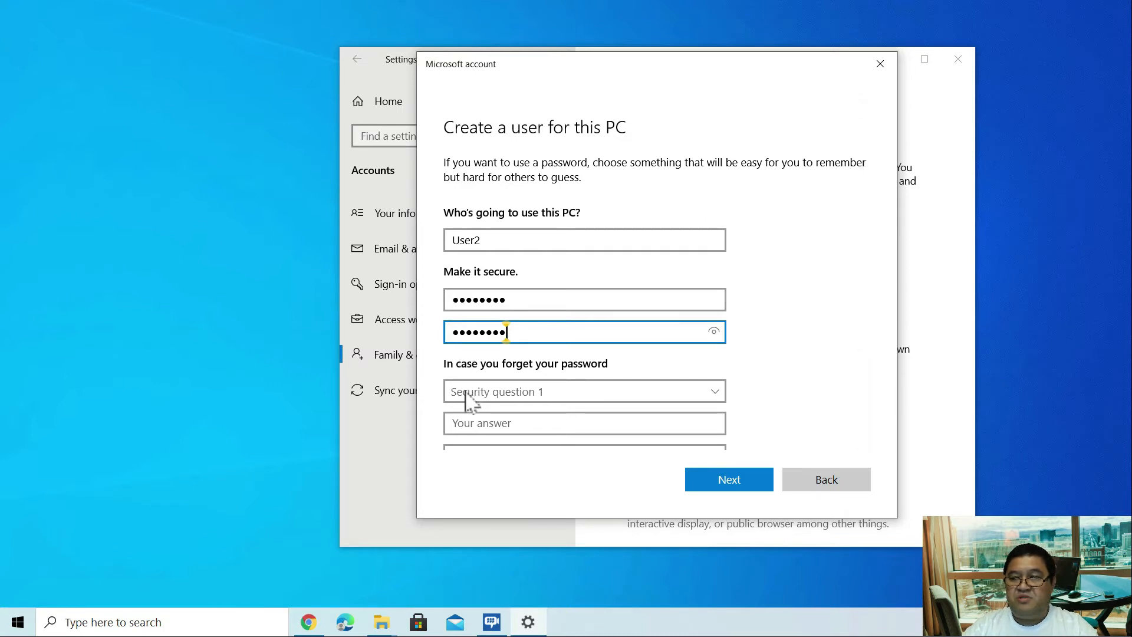
left_click(467, 396)
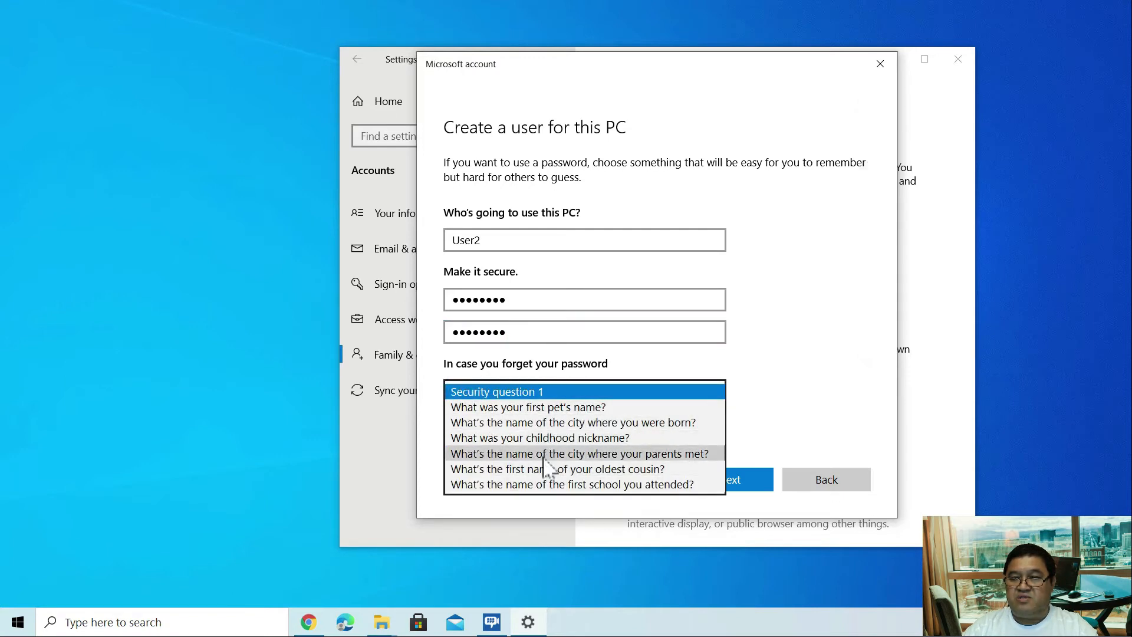
left_click(531, 409)
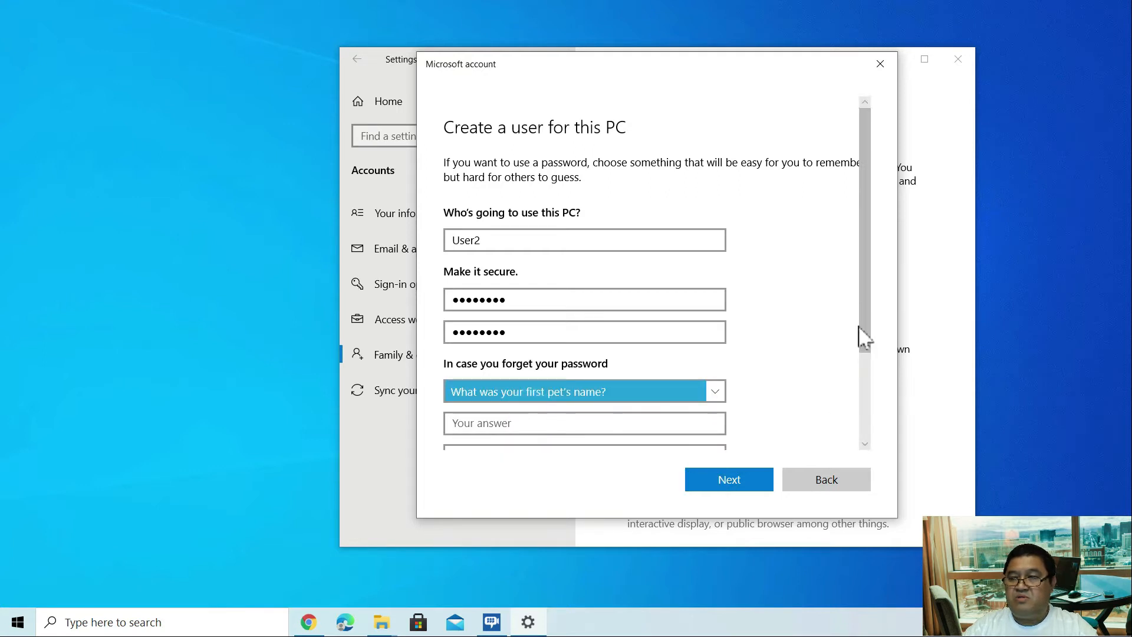
left_click_drag(862, 336, 871, 393)
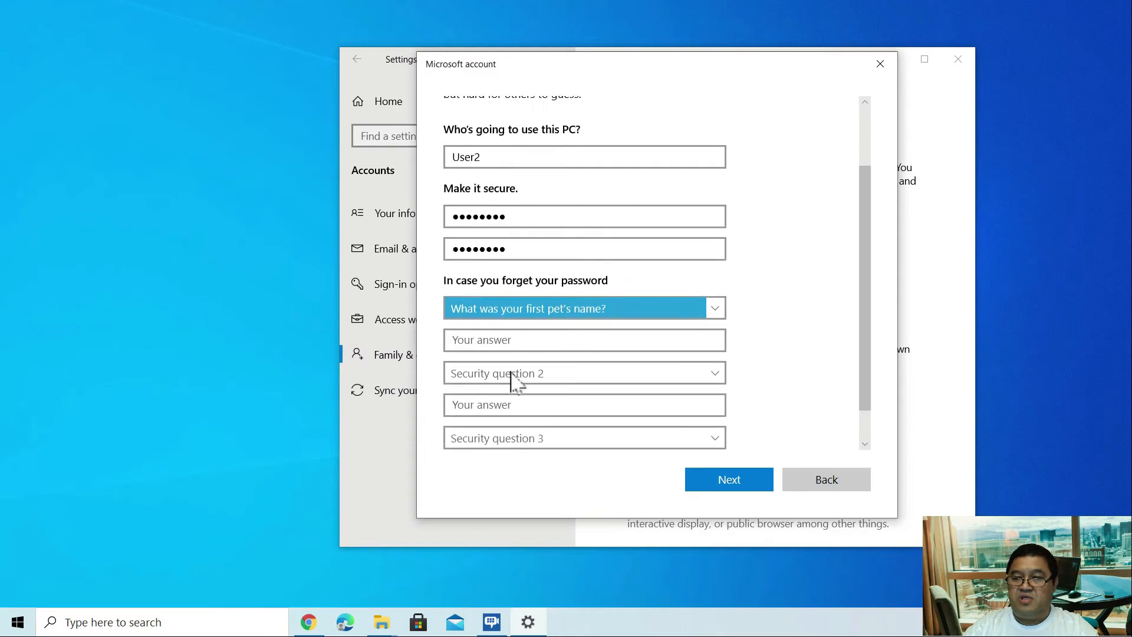
left_click(453, 340)
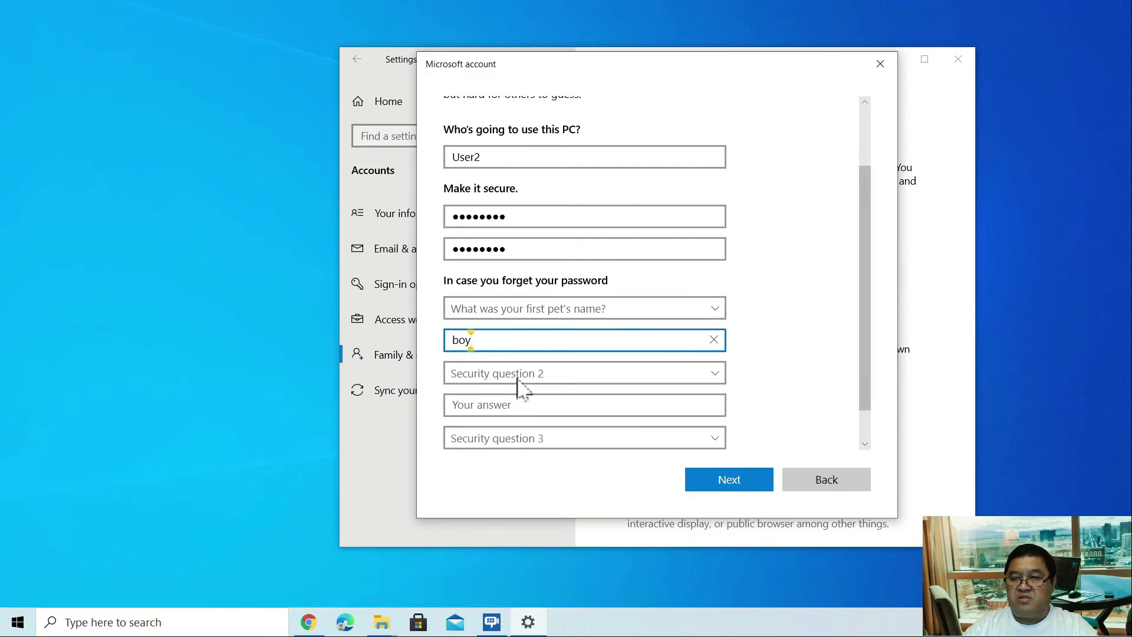
left_click(538, 378)
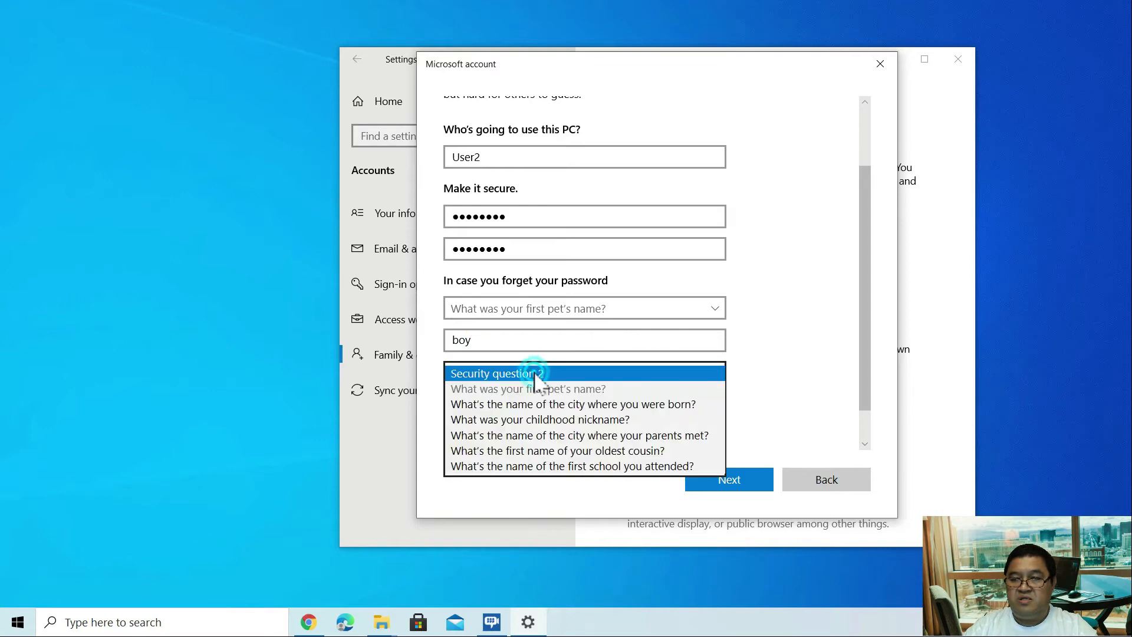
left_click(535, 419)
left_click(461, 405)
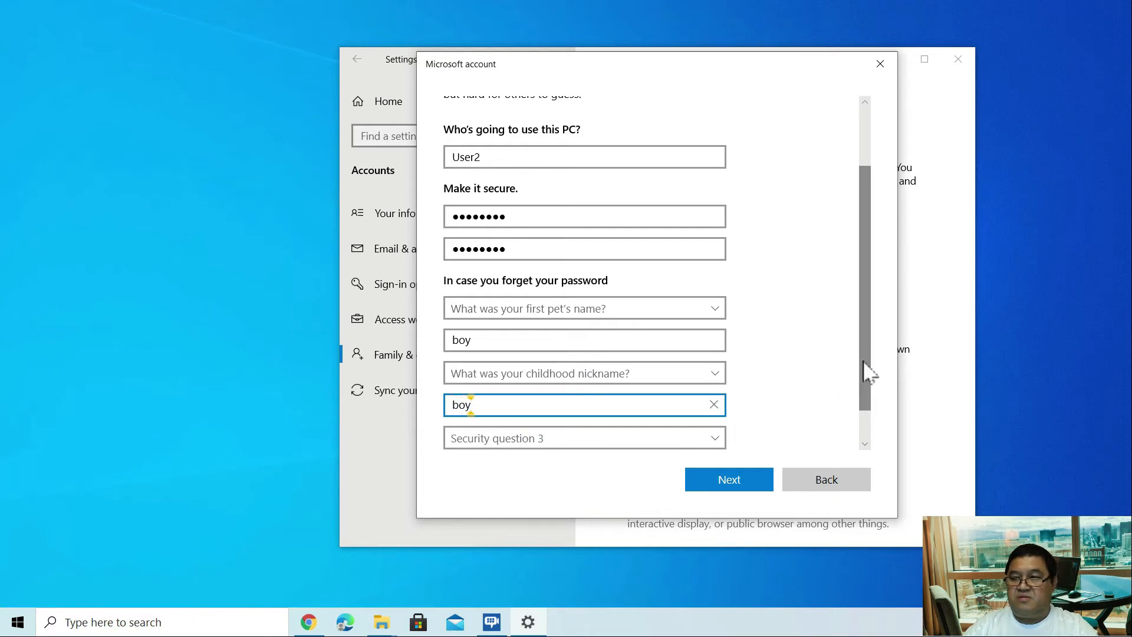
left_click_drag(862, 361, 862, 399)
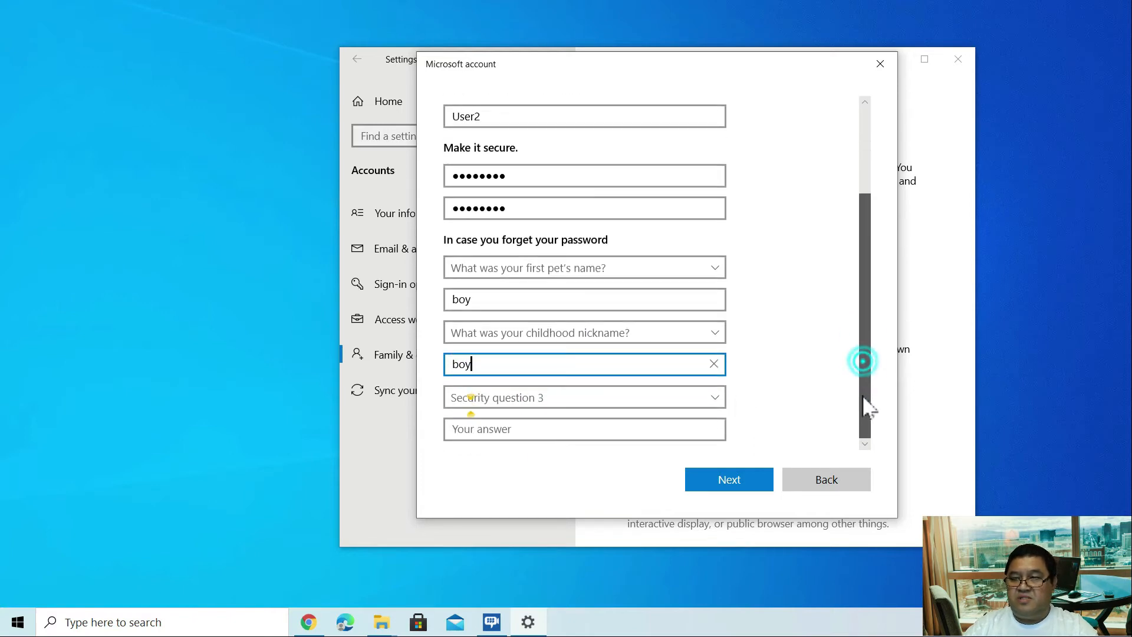
left_click(715, 398)
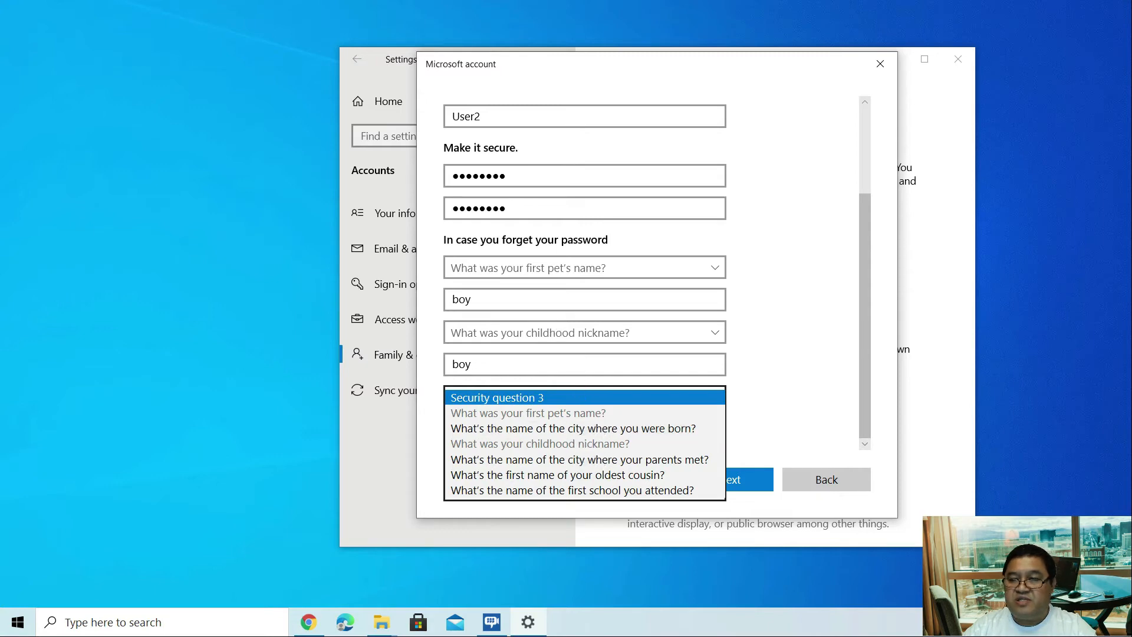
left_click(548, 478)
left_click(458, 429)
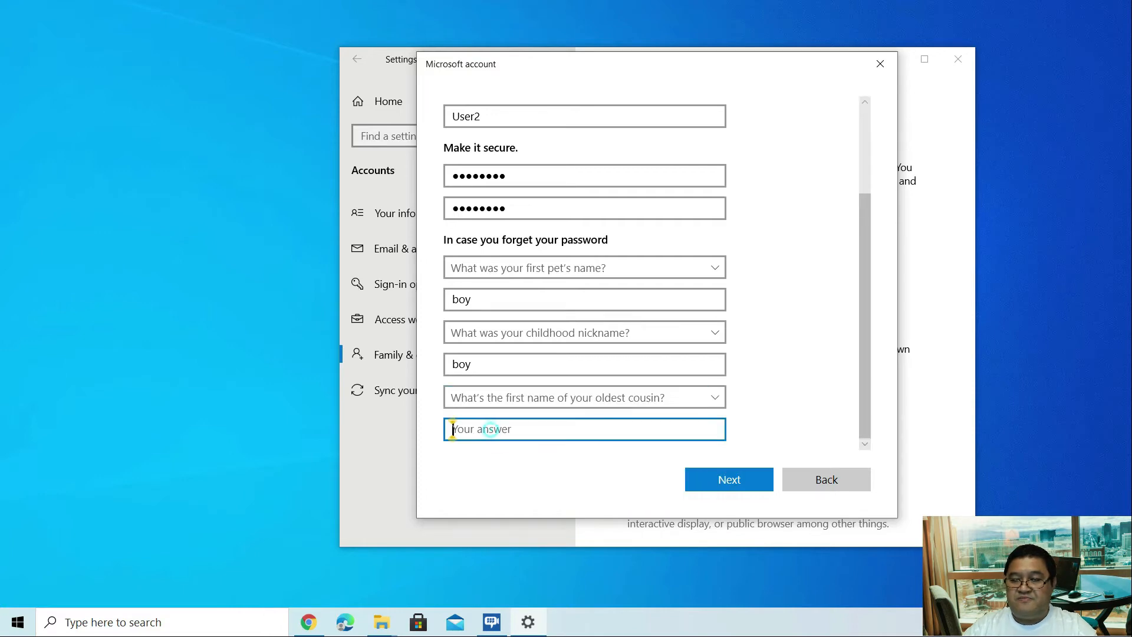
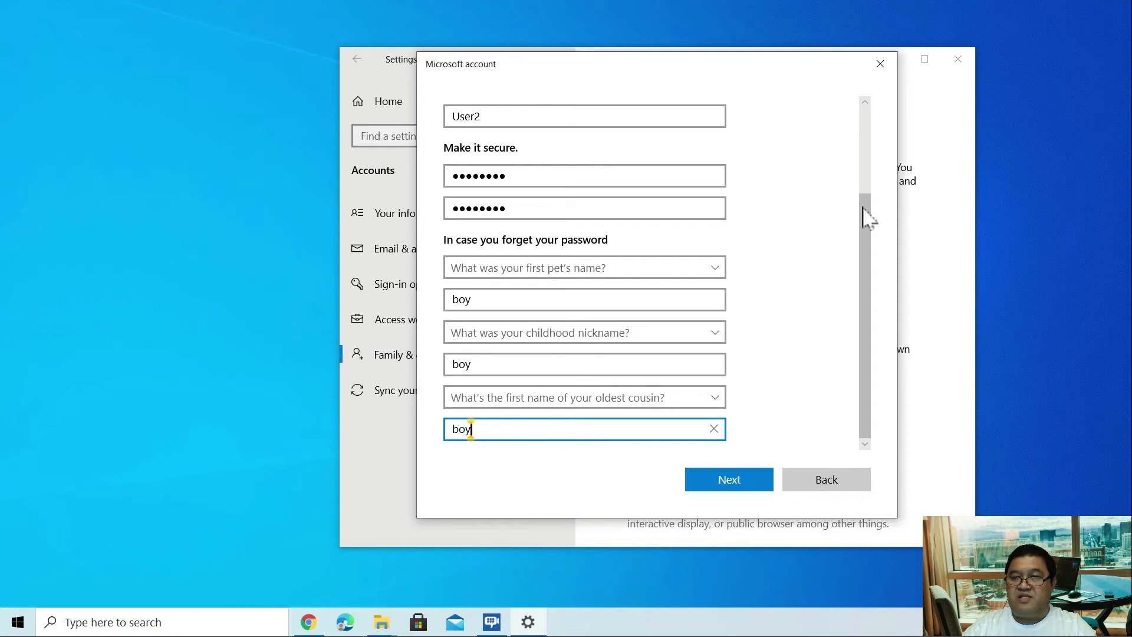
left_click_drag(866, 313, 854, 232)
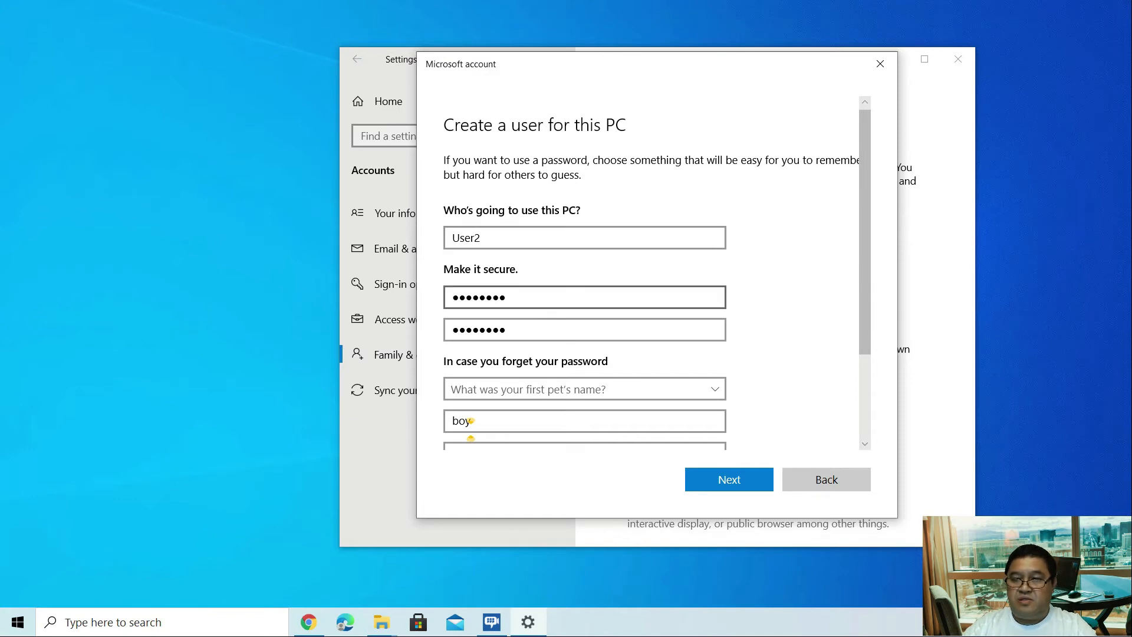
left_click_drag(866, 239, 872, 351)
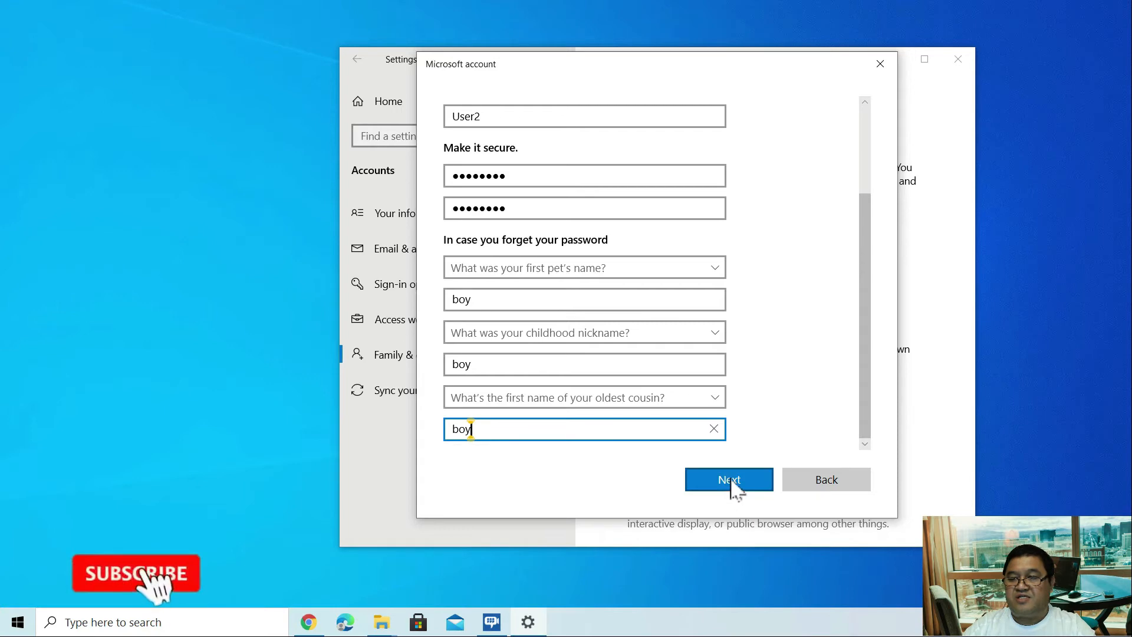
left_click(731, 481)
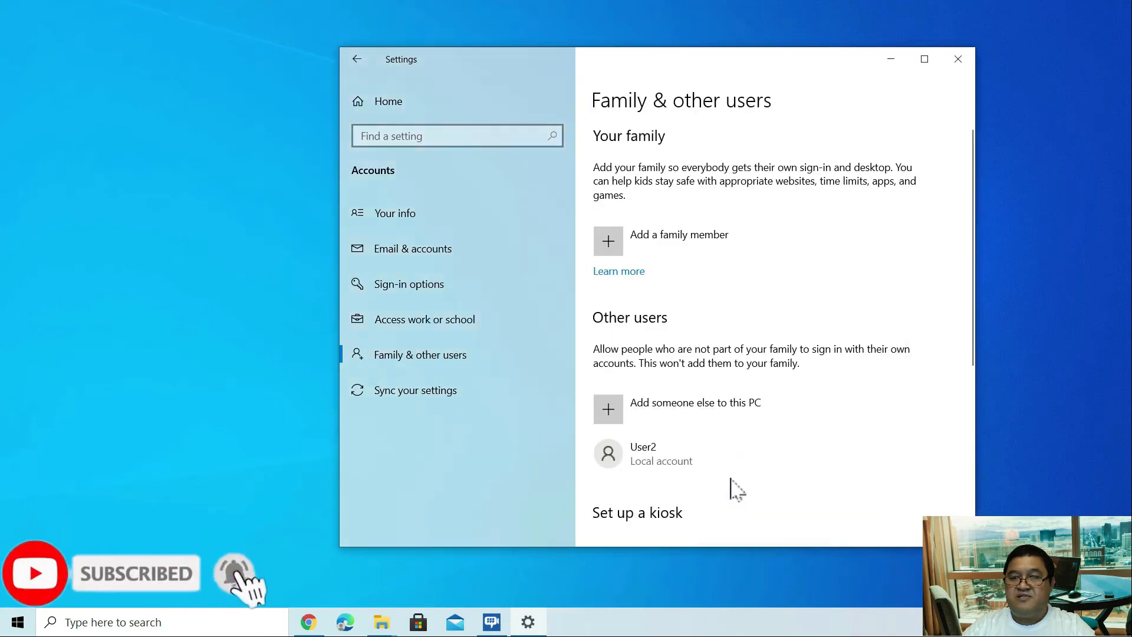
left_click(643, 466)
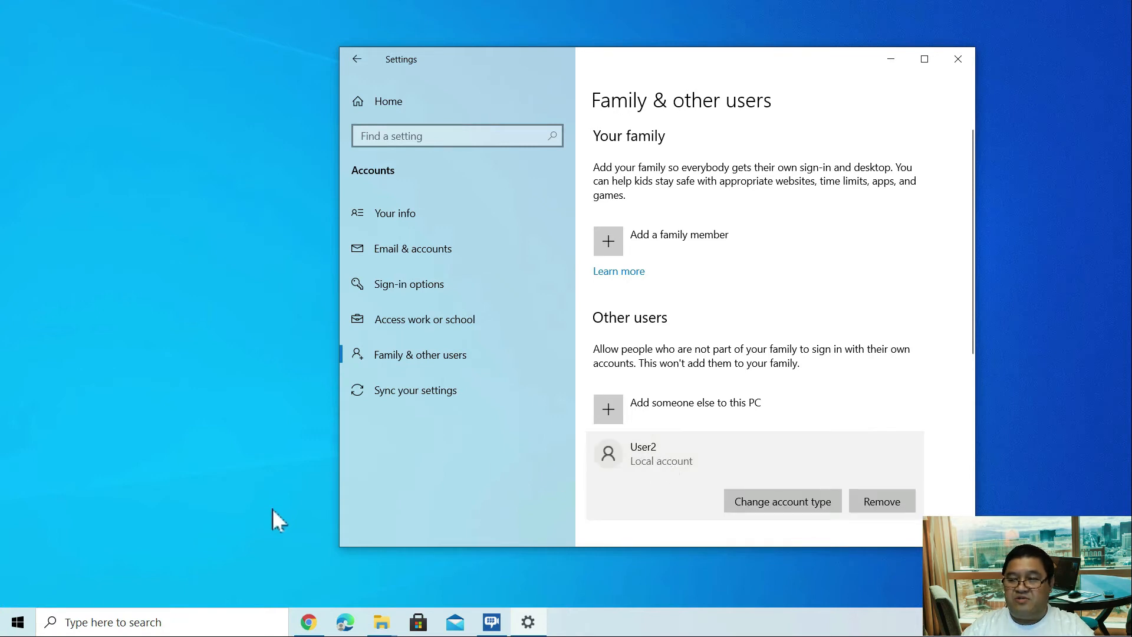
left_click(17, 622)
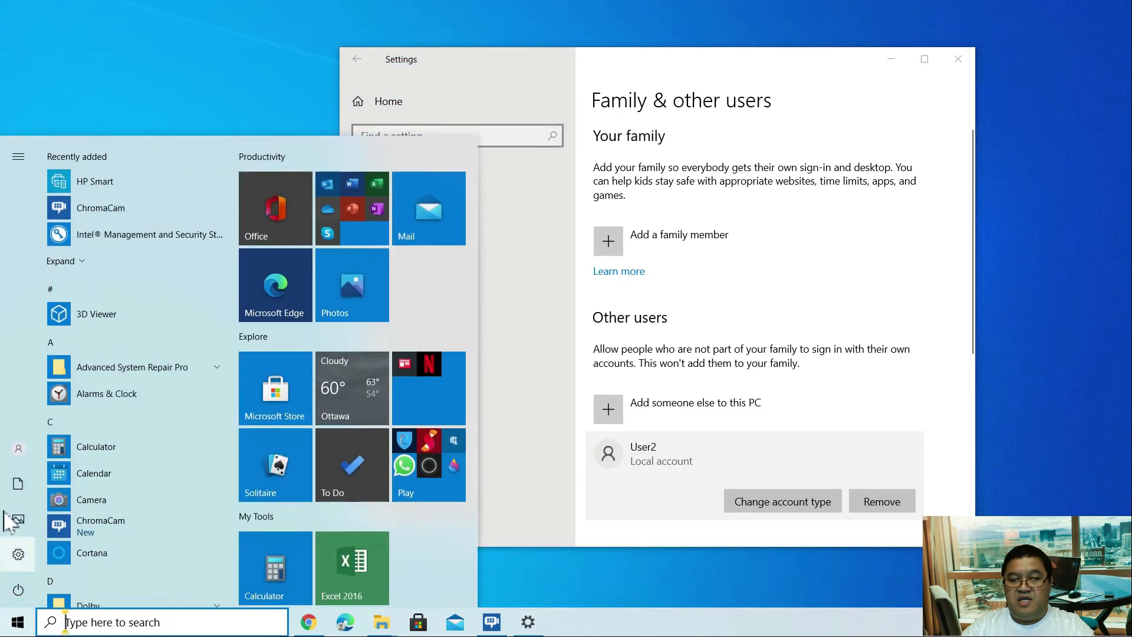
mouse_move(16, 472)
left_click(18, 452)
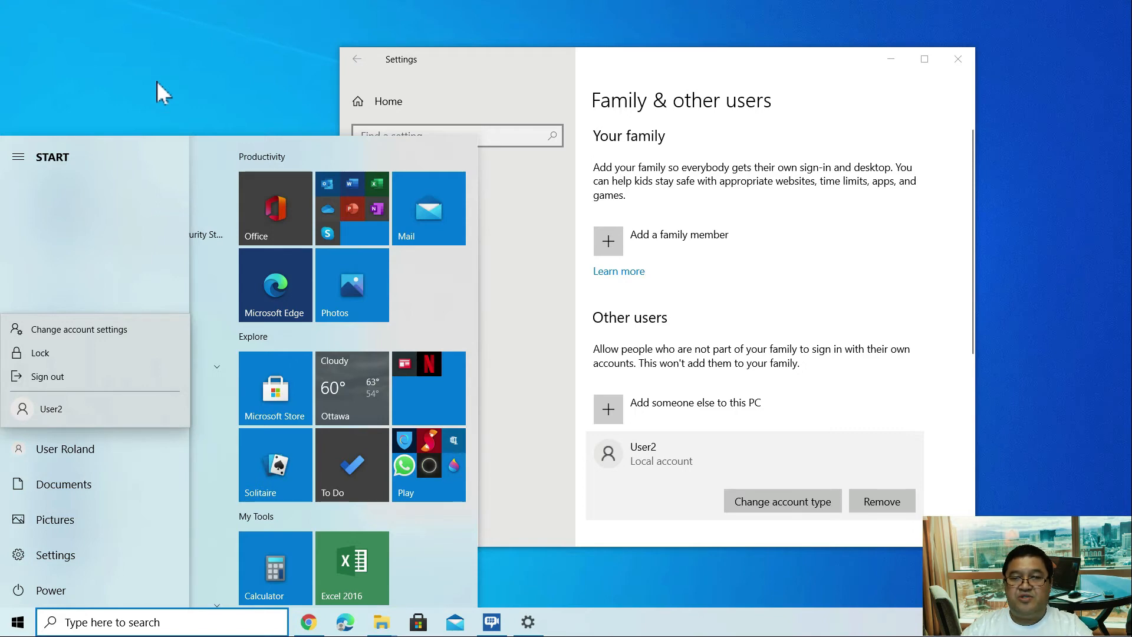
key("Escape")
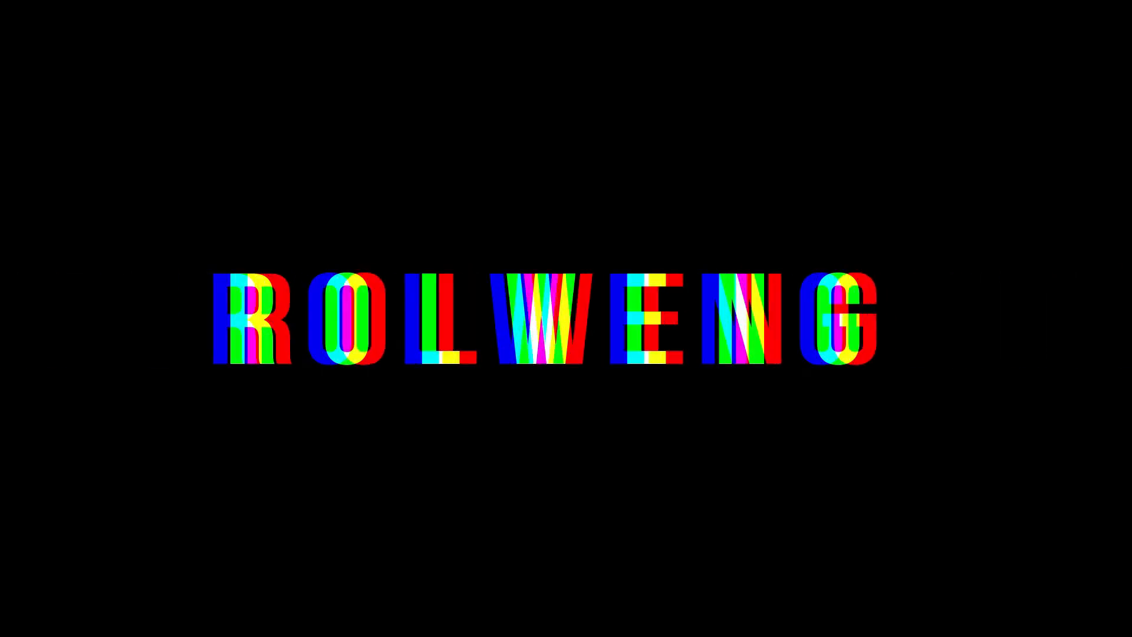